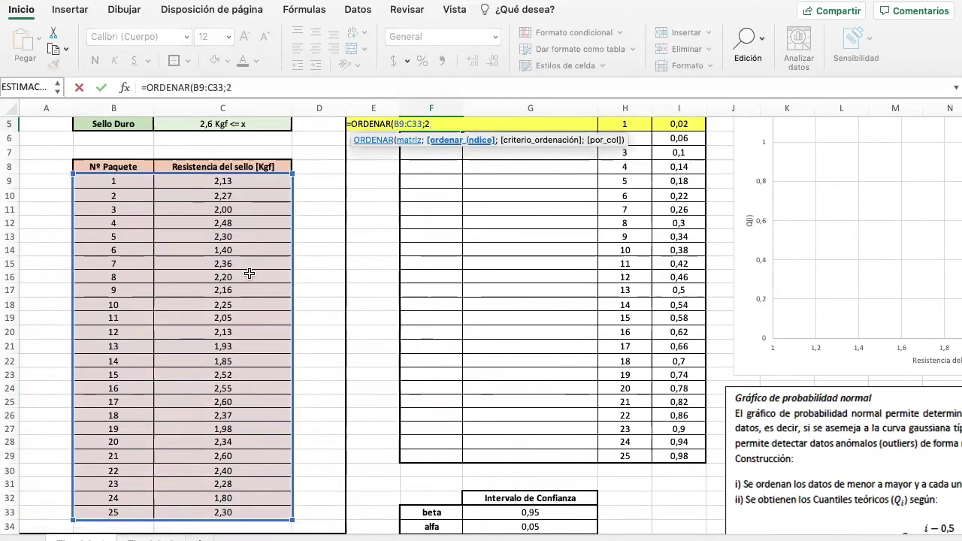
Step: Complete the sorting formula in F5 as =ORDENAR(B9:C33;2;1;FALSO) to order the packages by seal resistance ascending
type(";1")
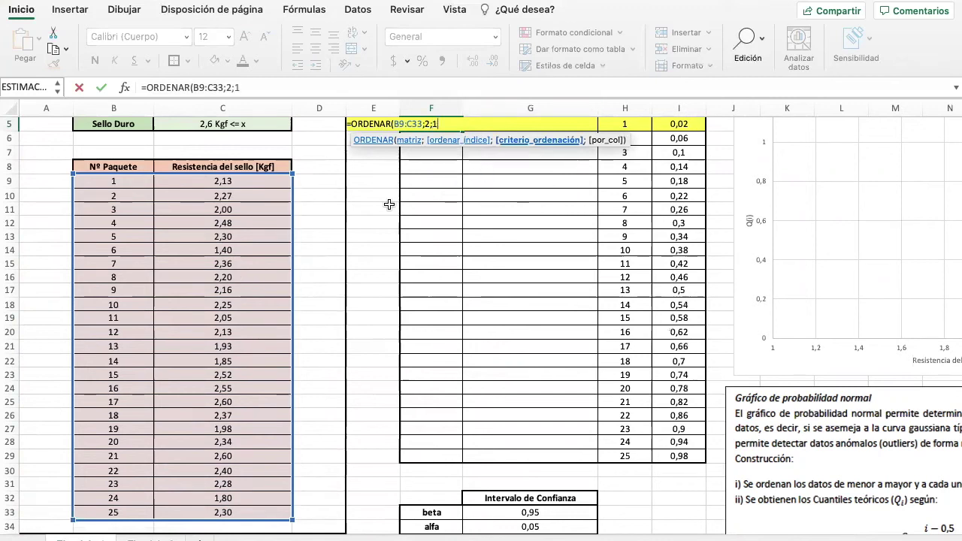
type(";")
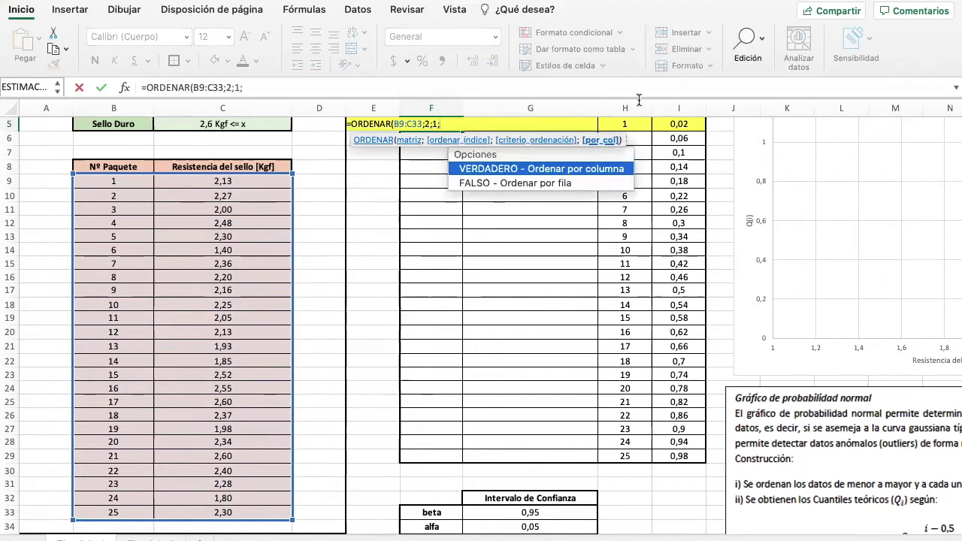
double_click(530, 184)
type(")")
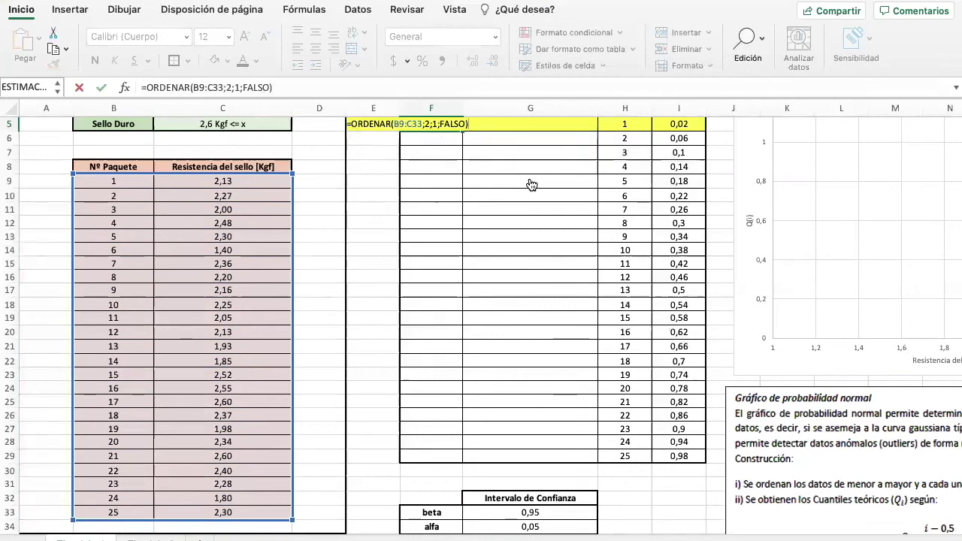
key("Return")
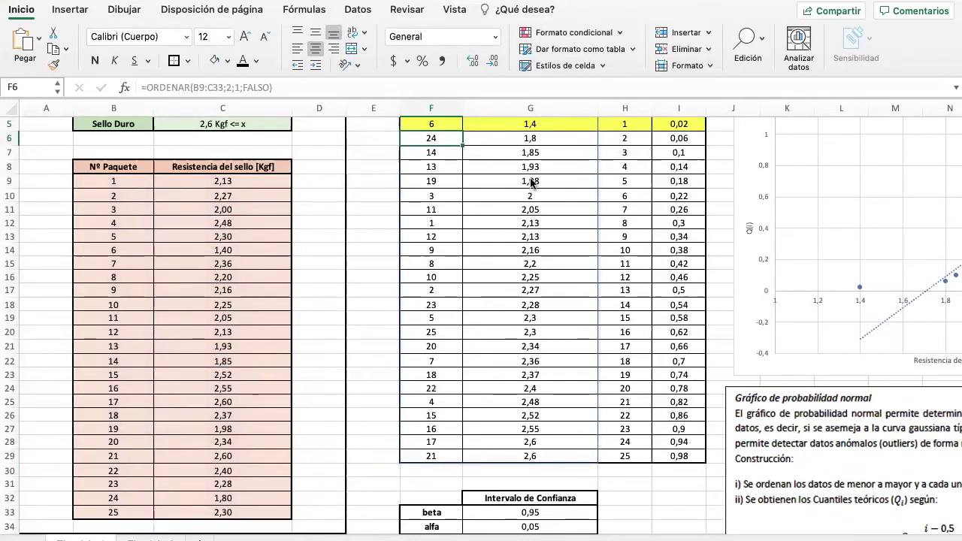
Step: Review the first row of the sorted table, from package number and seal resistance to order number and Q(i)
scroll(529, 183, "right", 5)
scroll(529, 183, "up", 2)
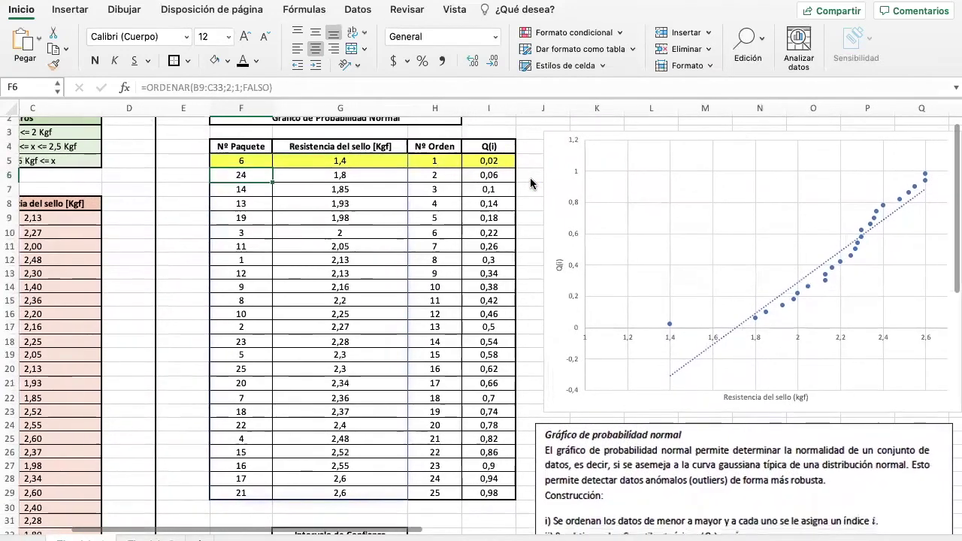
left_click(454, 162)
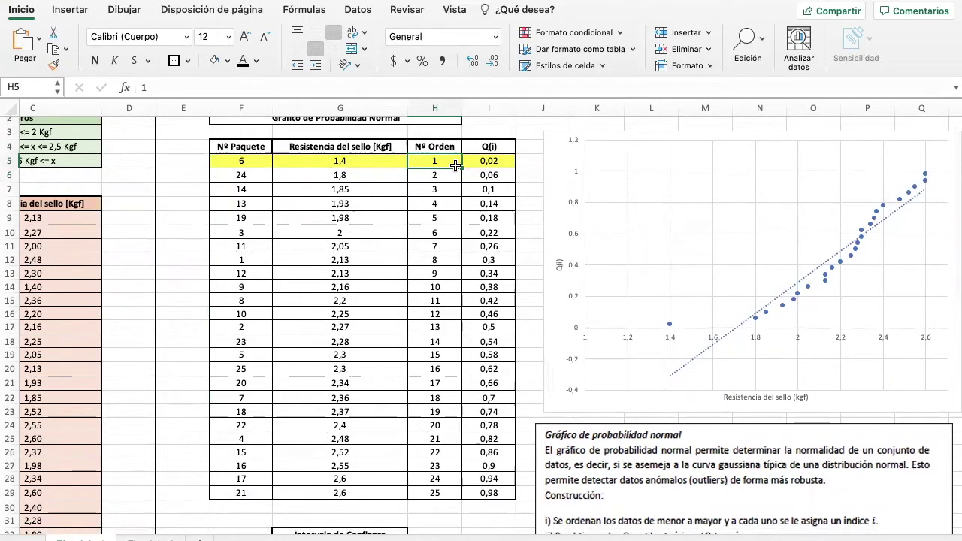
key("Left")
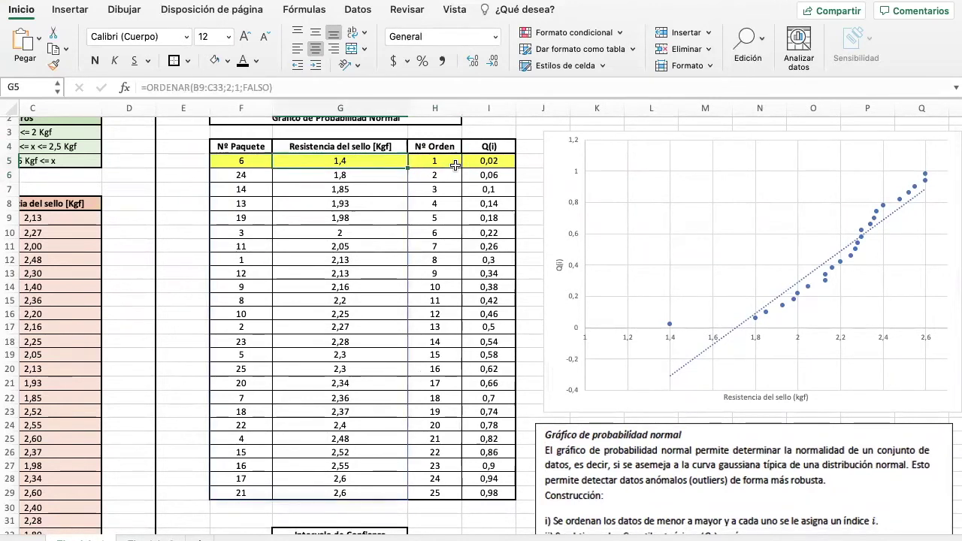
key("Left")
key("Right")
key("Right")
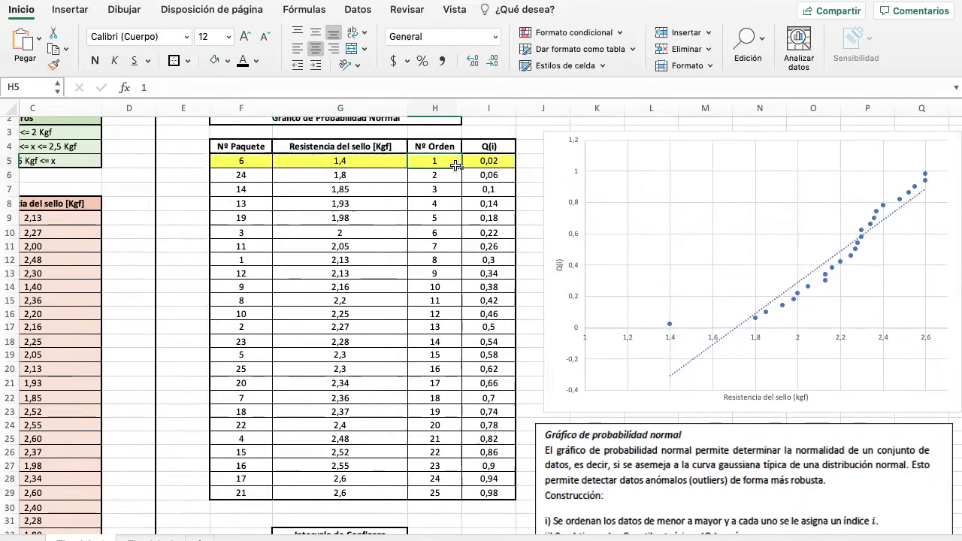
key("Right")
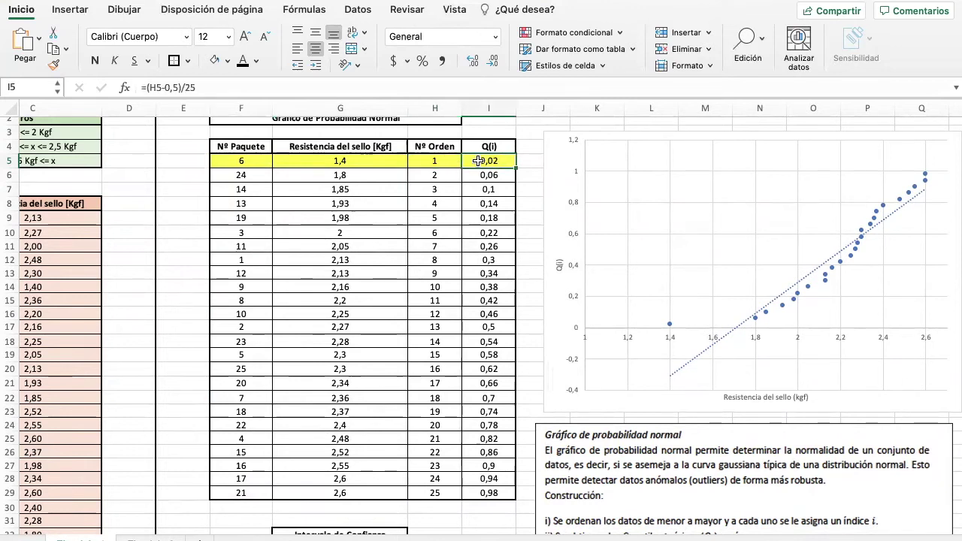
Step: Inspect the Q(i) formula in I5, the normal probability chart's source ranges and its isolated point
left_click(440, 87)
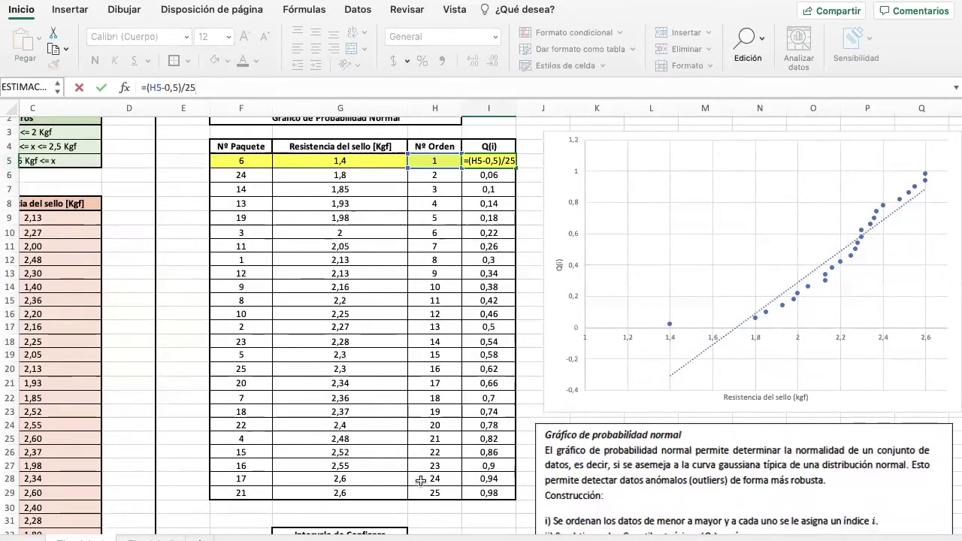
key("Return")
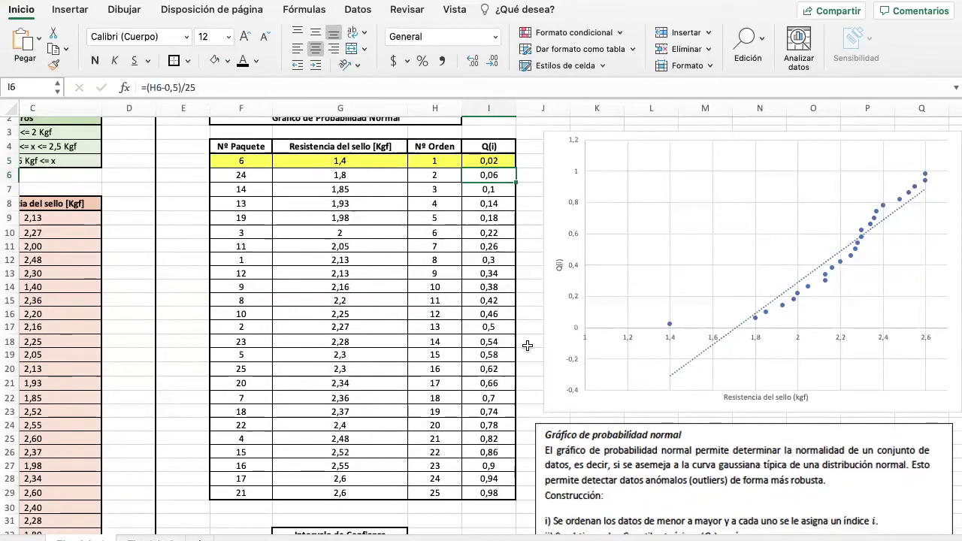
left_click(554, 333)
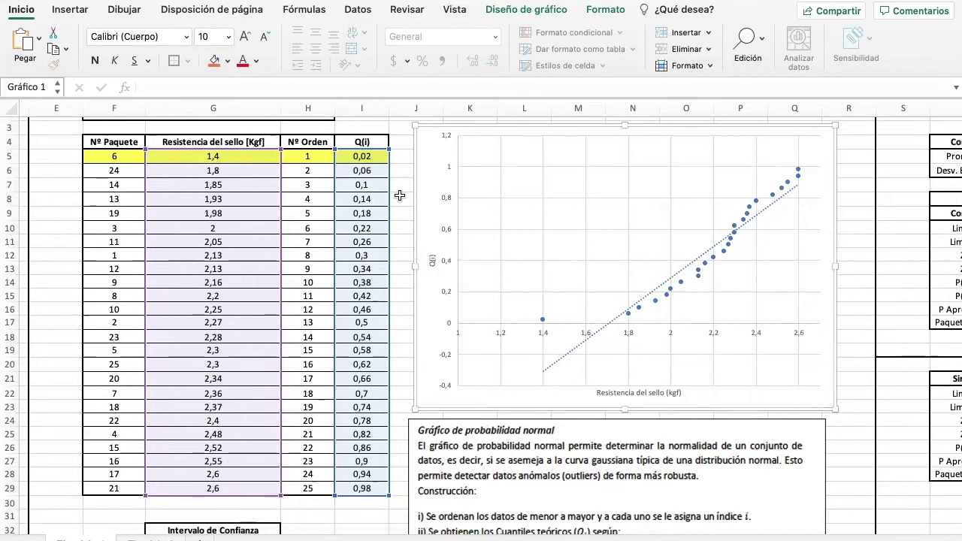
mouse_move(544, 322)
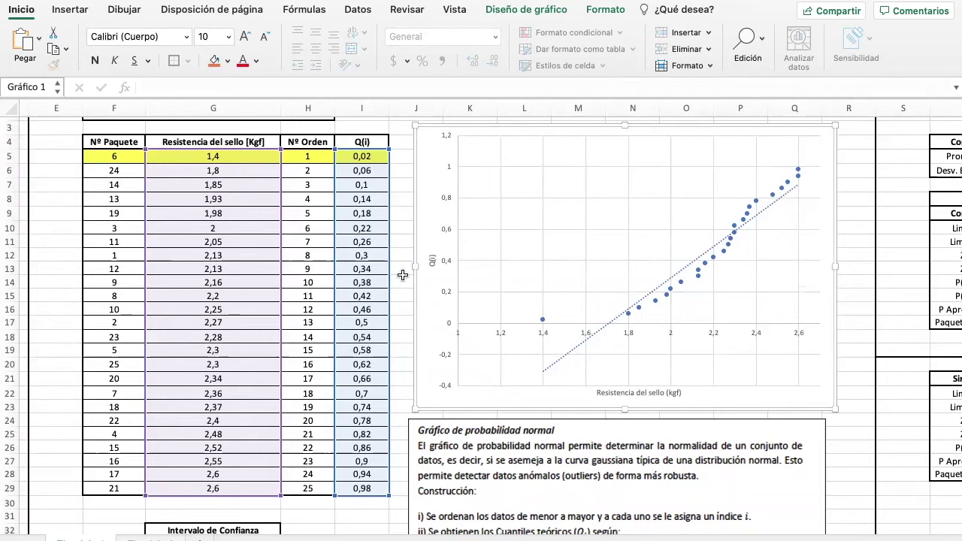
Step: Examine the beta value and the alfa, alfa/2 and z(95%) formulas in the Intervalo de Confianza table
scroll(403, 274, "down", 5)
scroll(403, 275, "left", 1)
scroll(403, 275, "down", 5)
scroll(403, 275, "left", 1)
left_click(388, 374)
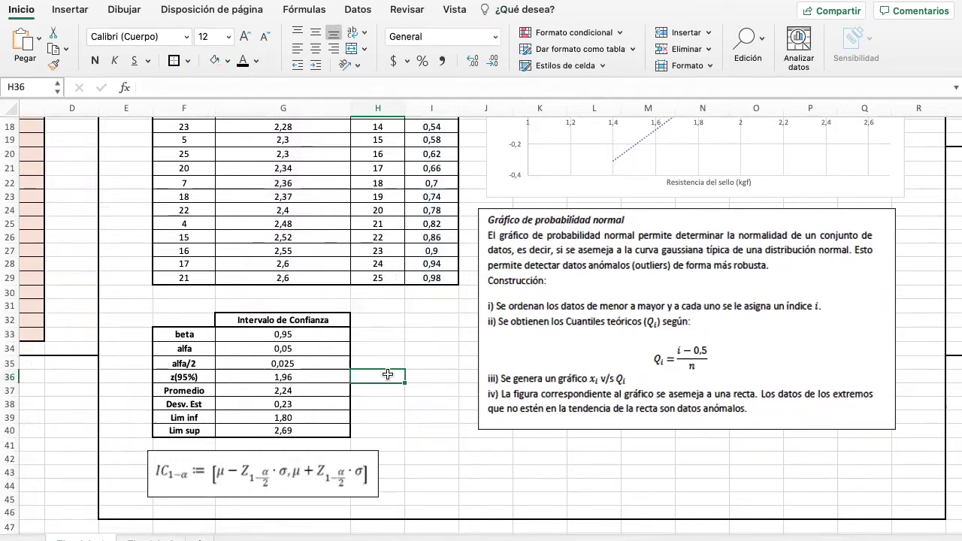
left_click(323, 338)
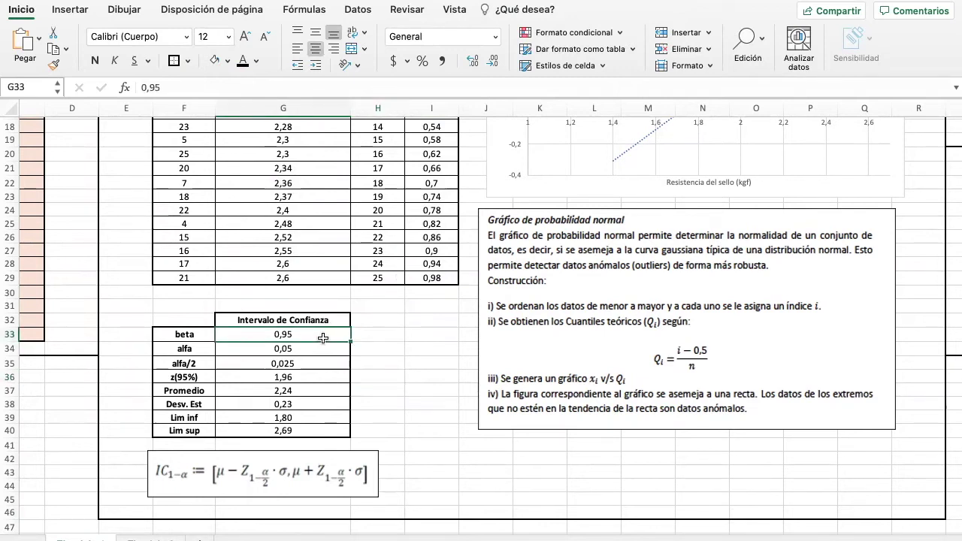
key("Down")
left_click(355, 92)
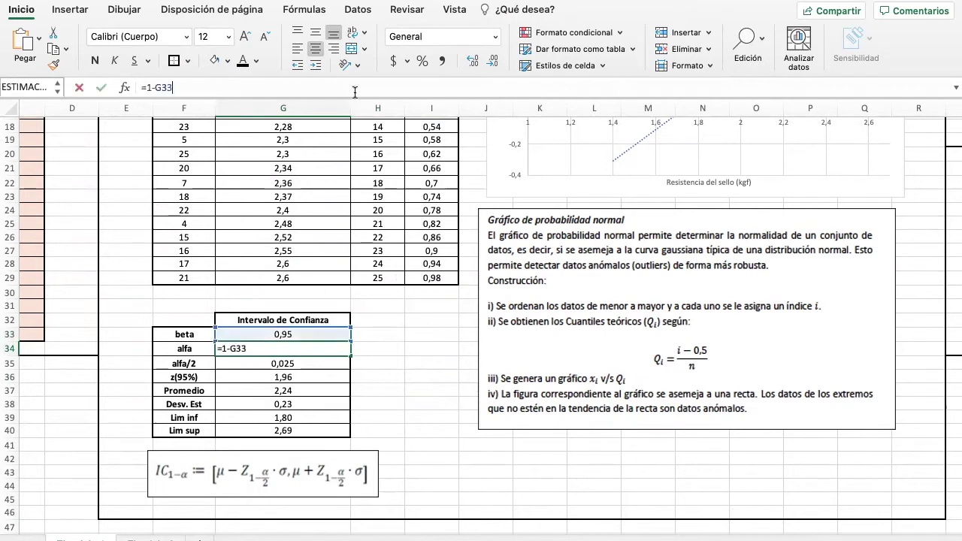
key("Return")
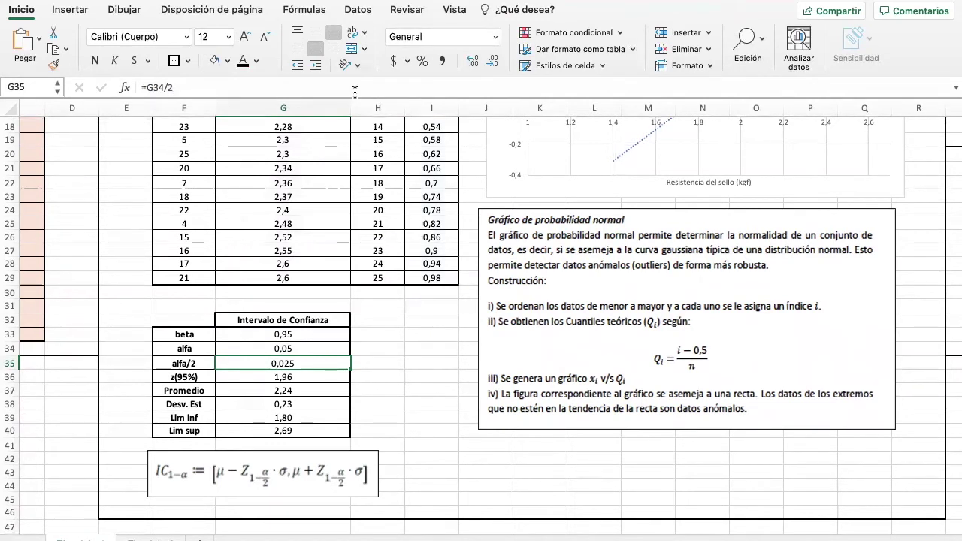
left_click(322, 88)
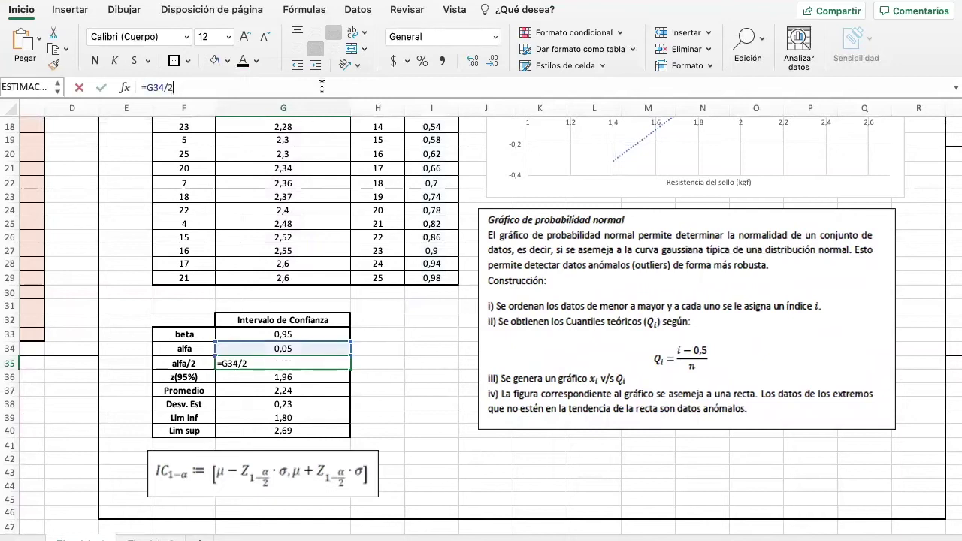
key("Return")
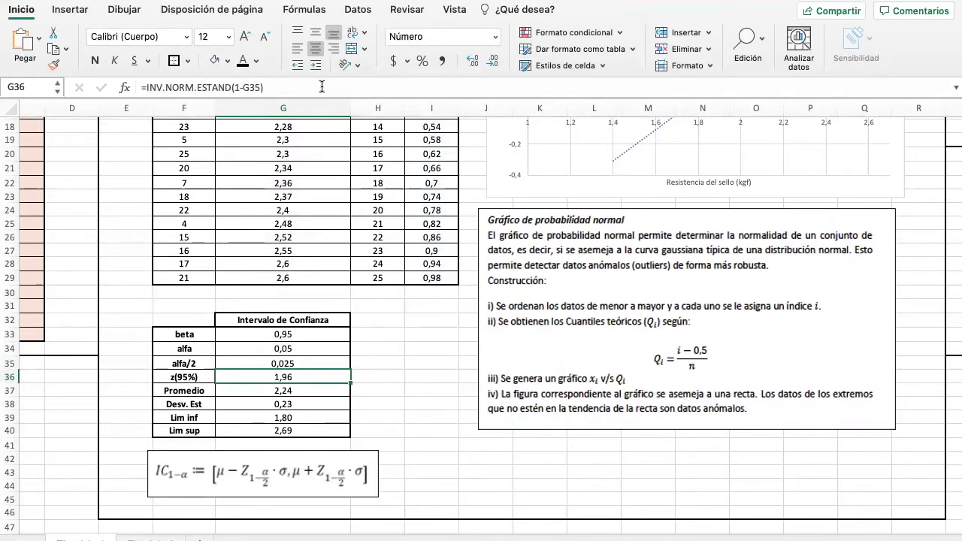
left_click(322, 88)
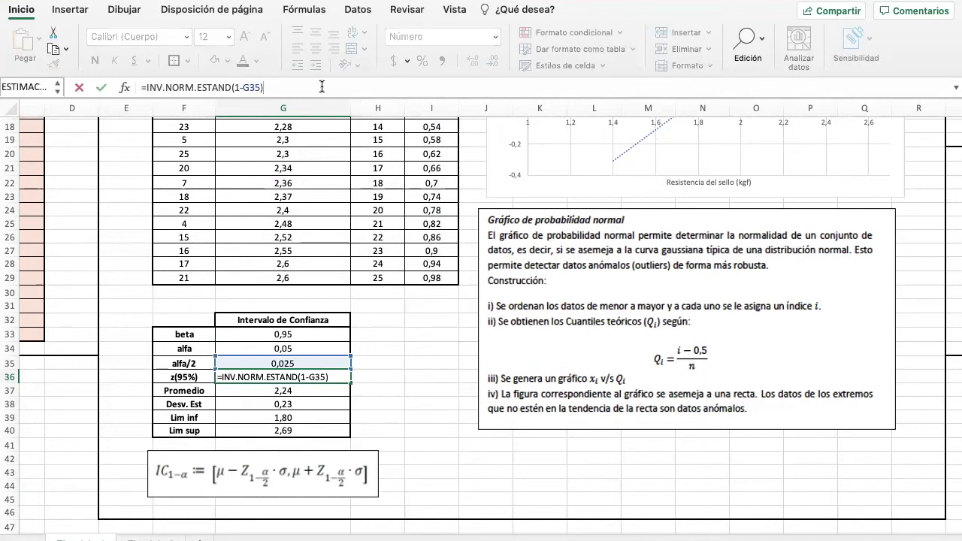
Step: Check the Promedio and Desv. Est formulas in G37 and G38 against the sorted resistance data
left_click(333, 389)
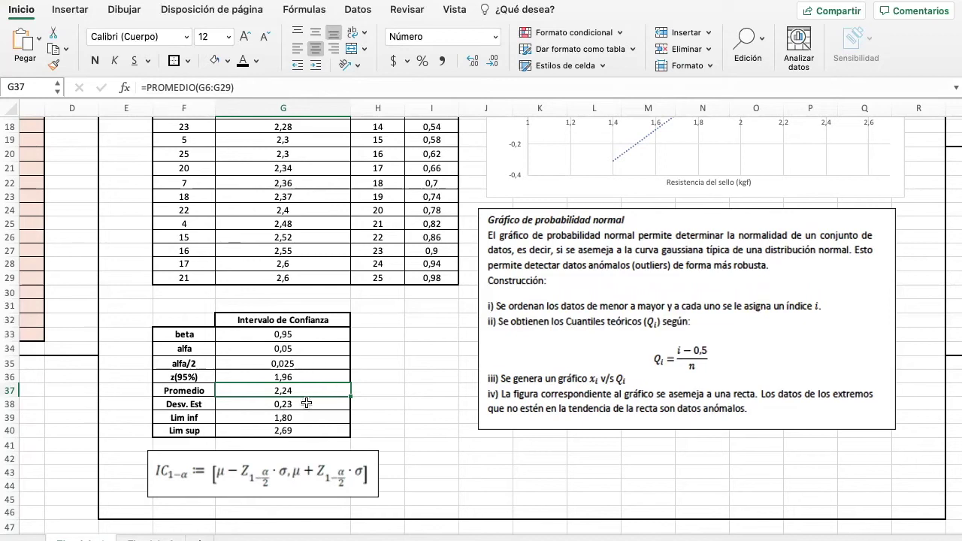
left_click(307, 404)
scroll(307, 404, "up", 5)
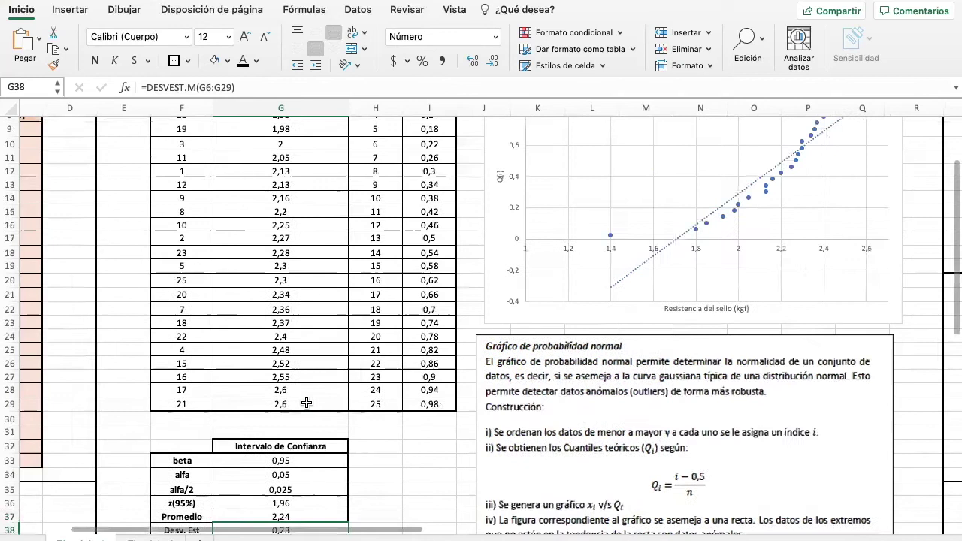
scroll(265, 275, "up", 2)
scroll(264, 275, "down", 3)
scroll(265, 275, "down", 3)
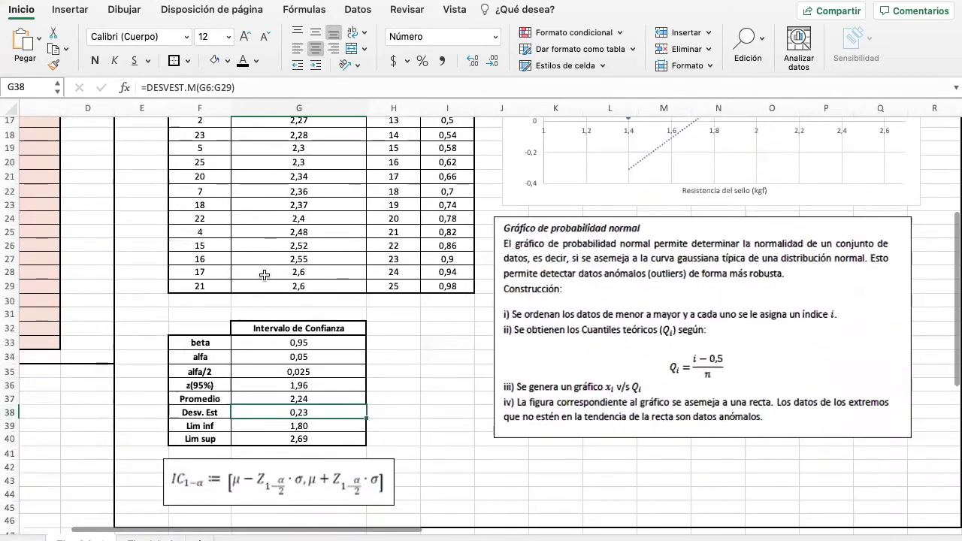
Step: Inspect the Lim inf and Lim sup formulas of the confidence interval in G39 and G40
left_click(324, 426)
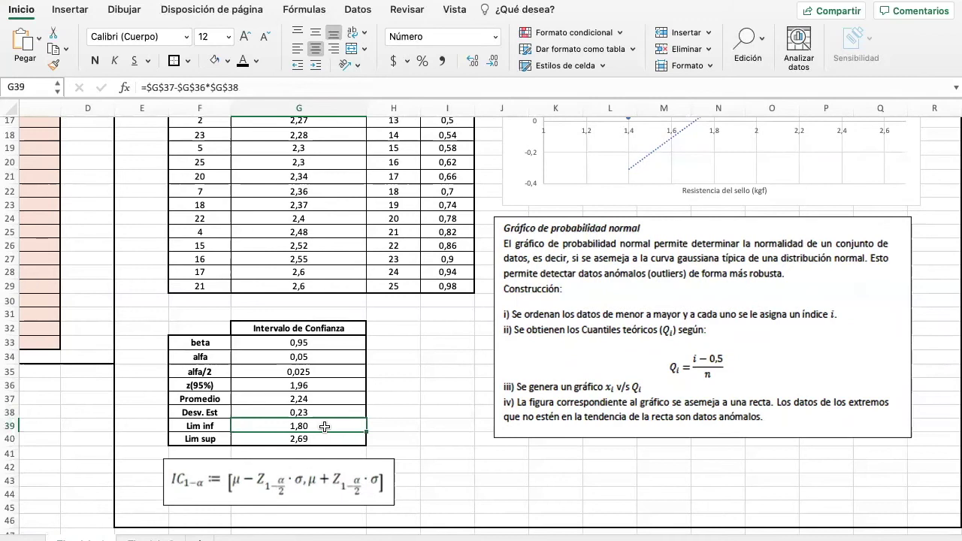
left_click(290, 83)
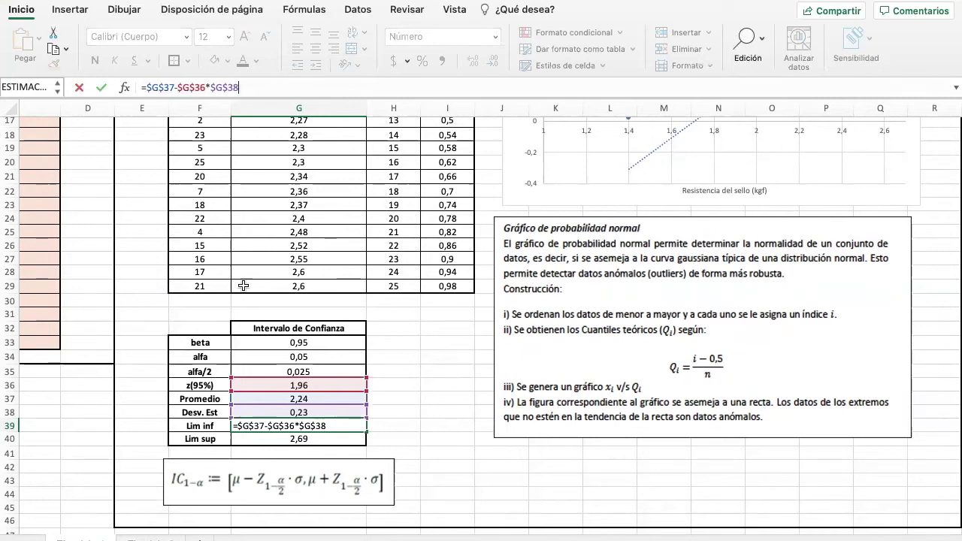
key("Return")
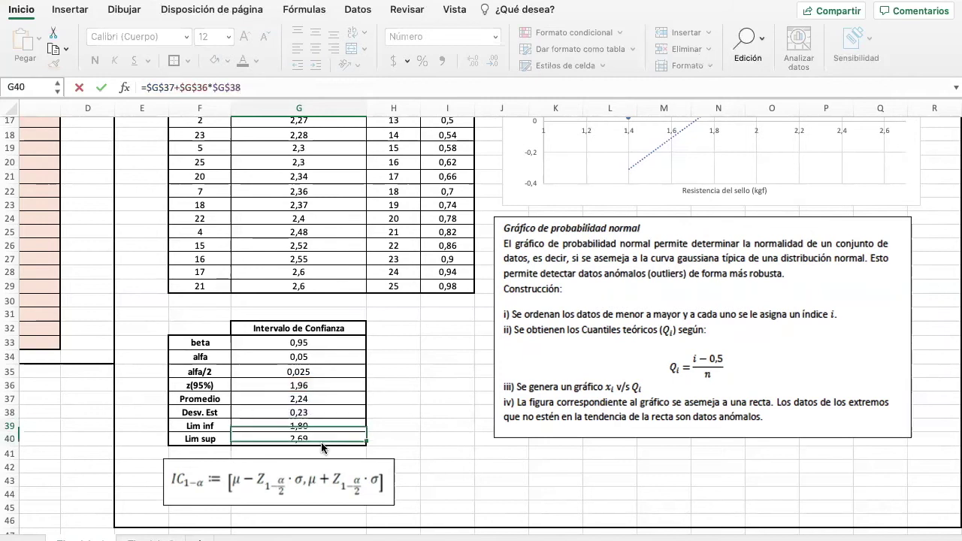
left_click(303, 92)
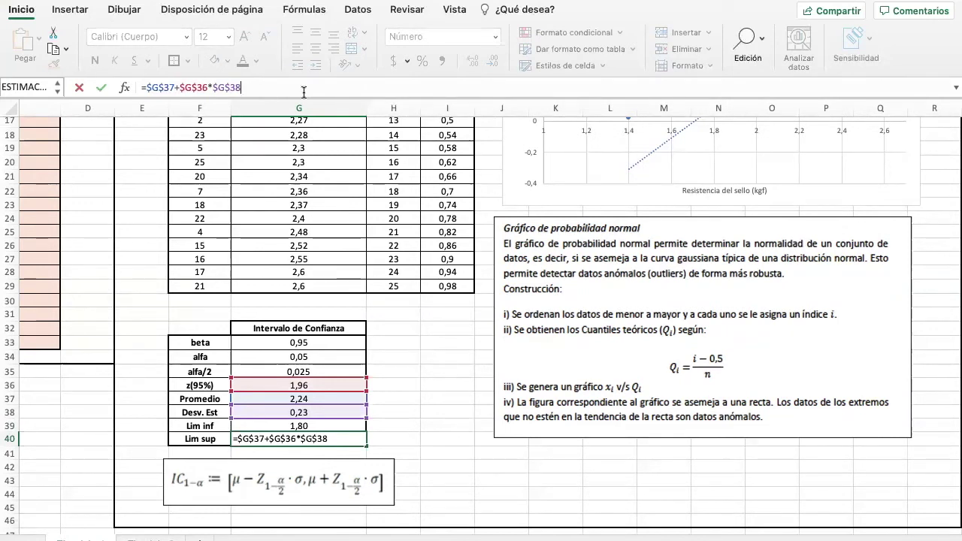
left_click(420, 423)
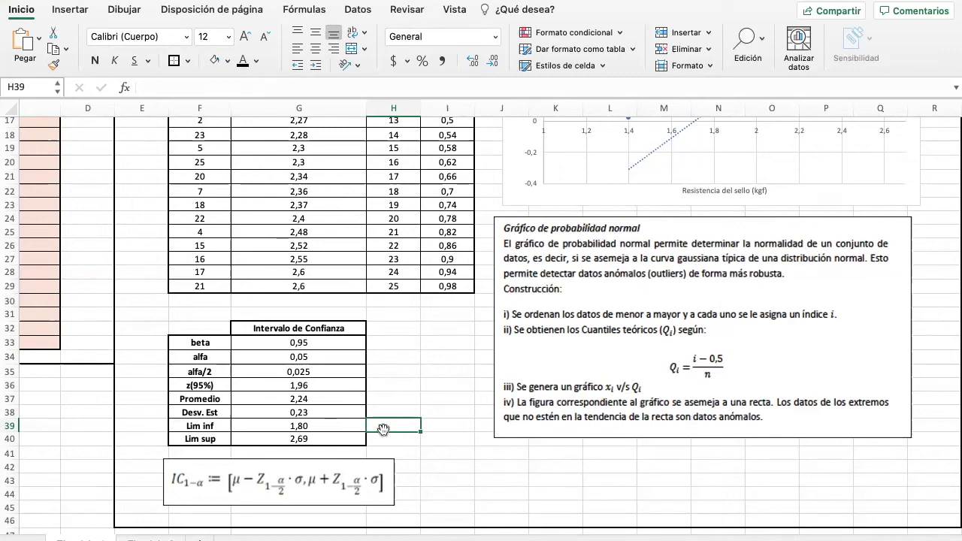
Step: Examine the Promedio and Desv. Estándar formulas under Con Datos Anómalos and the data range they reference
scroll(383, 430, "up", 5)
scroll(383, 429, "right", 10)
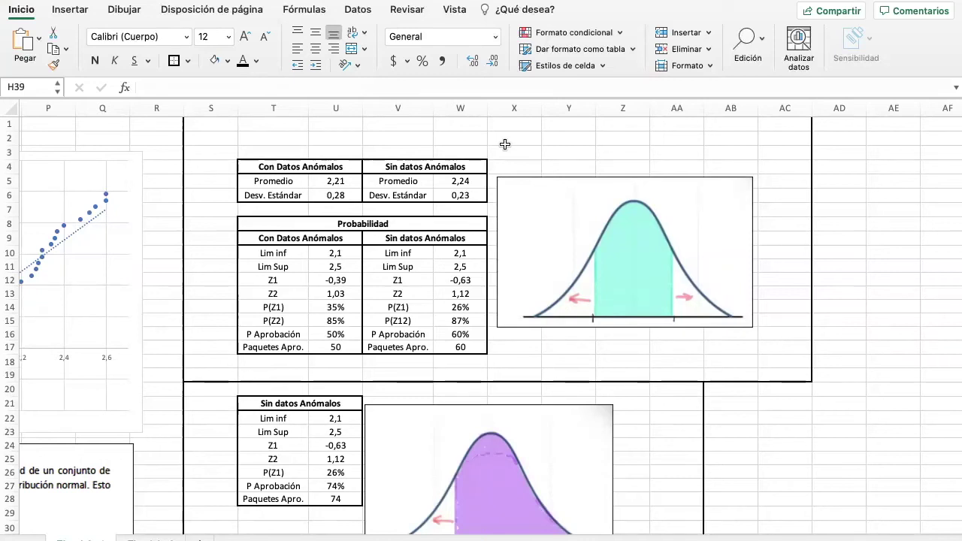
left_click(355, 181)
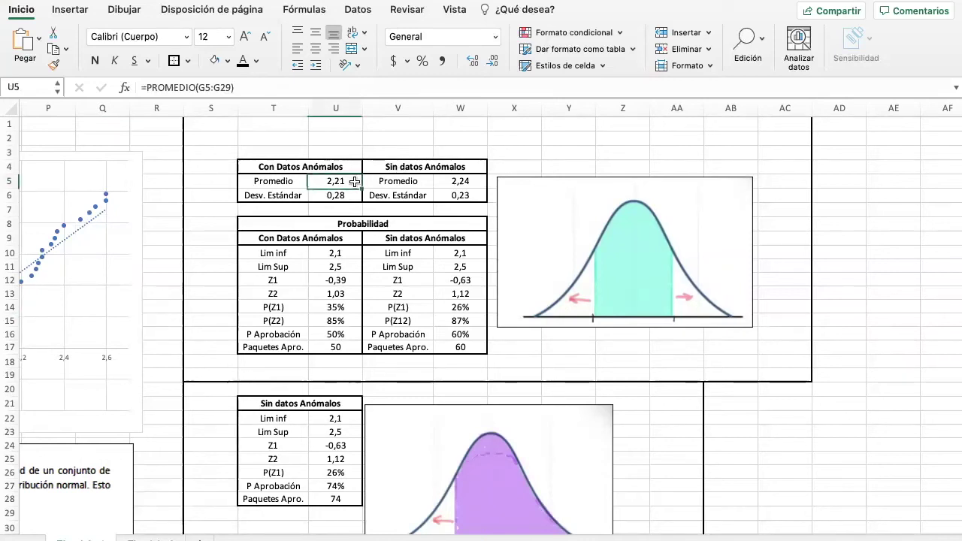
left_click(307, 85)
scroll(226, 214, "left", 5)
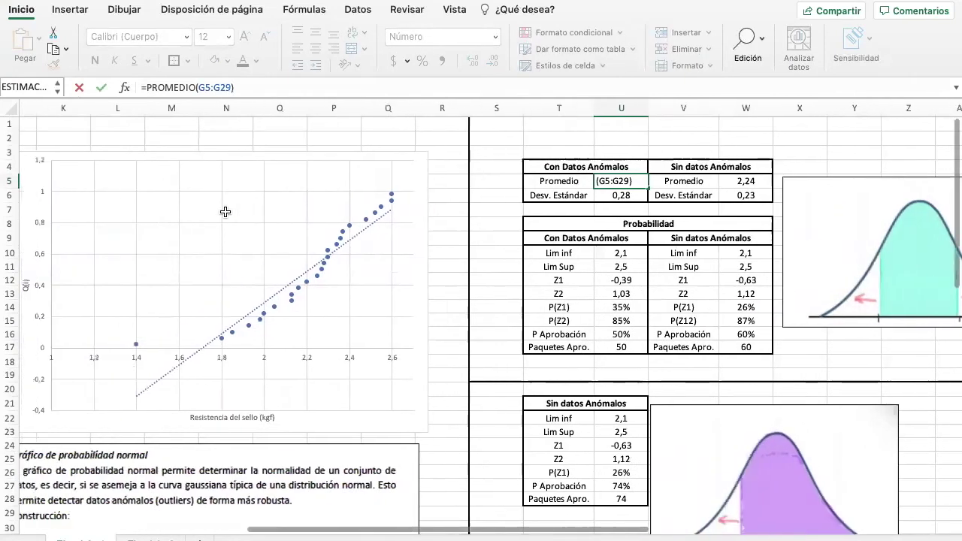
scroll(193, 242, "left", 5)
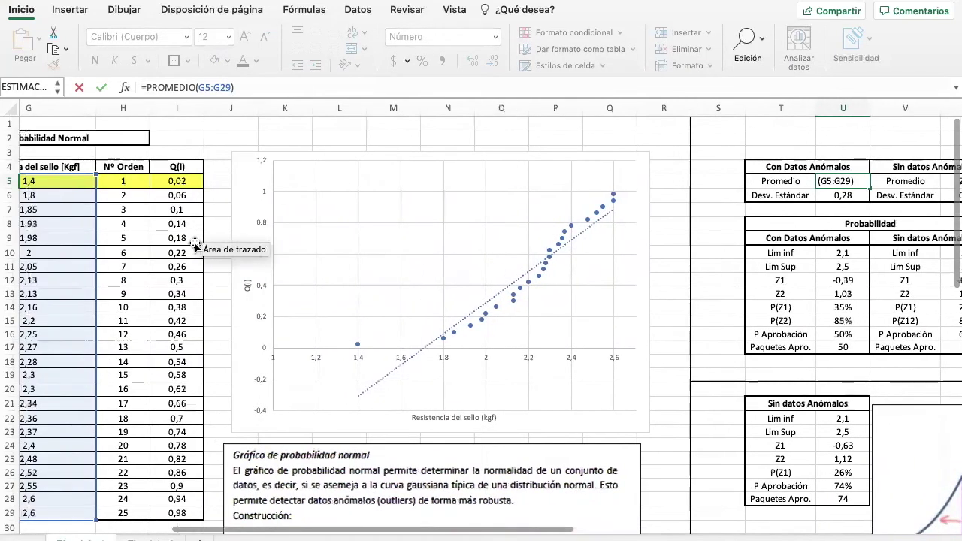
scroll(441, 278, "right", 6)
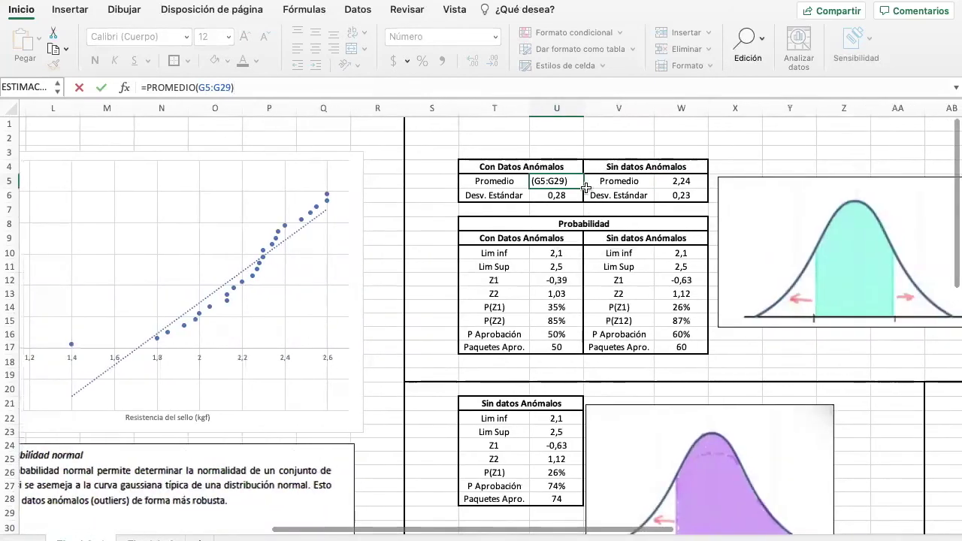
left_click(556, 195)
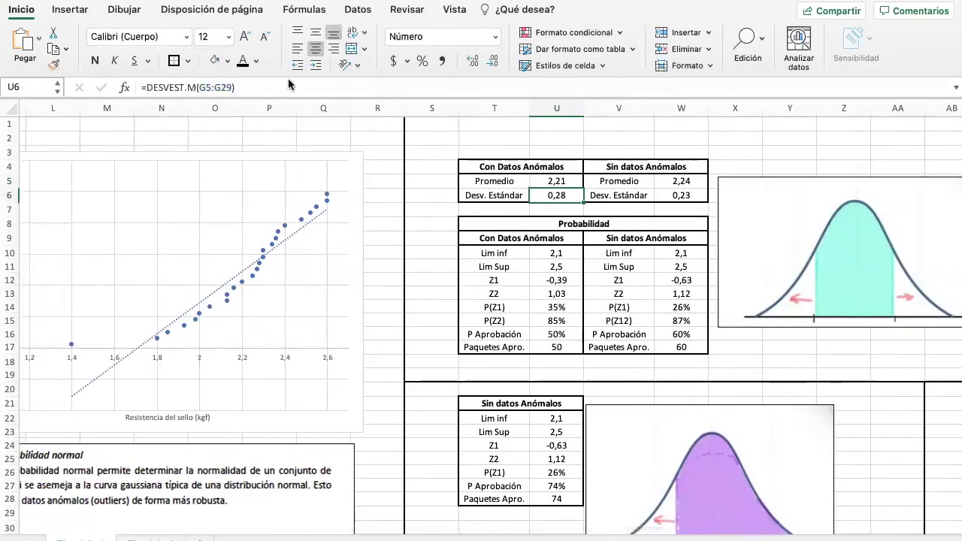
left_click(289, 84)
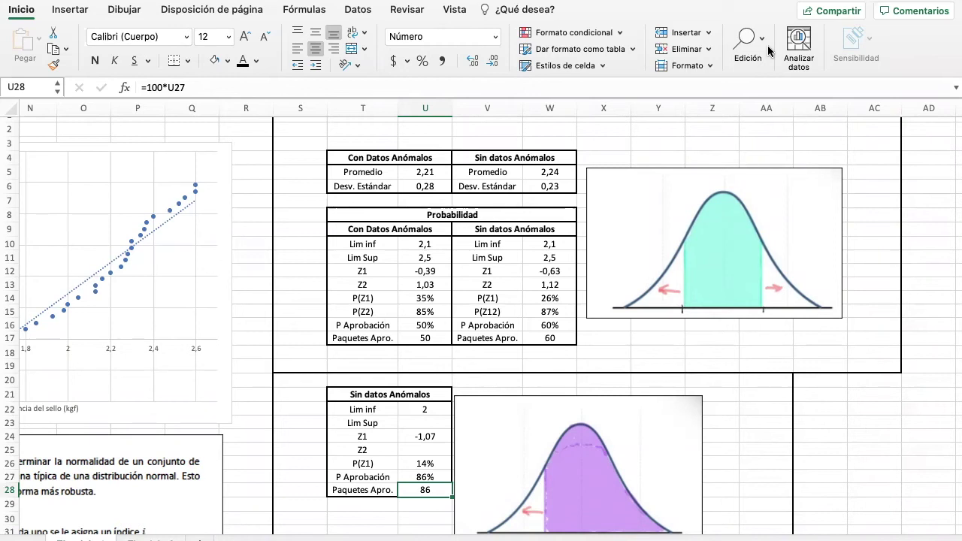
Step: Review the Lim inf and Lim Sup values under Con Datos Anómalos and the cells referenced by the Z1 and Z2 formulas
left_click(422, 243)
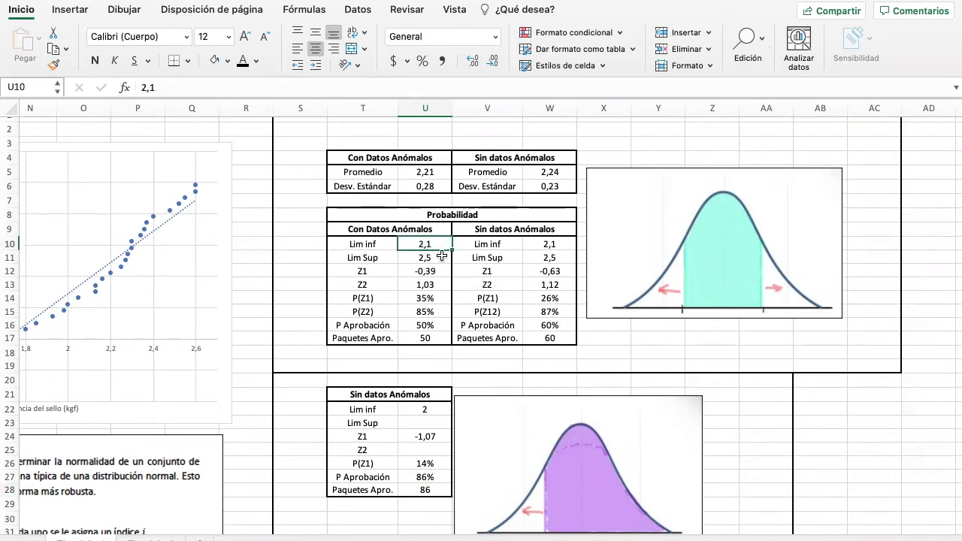
left_click(442, 256)
key("Down")
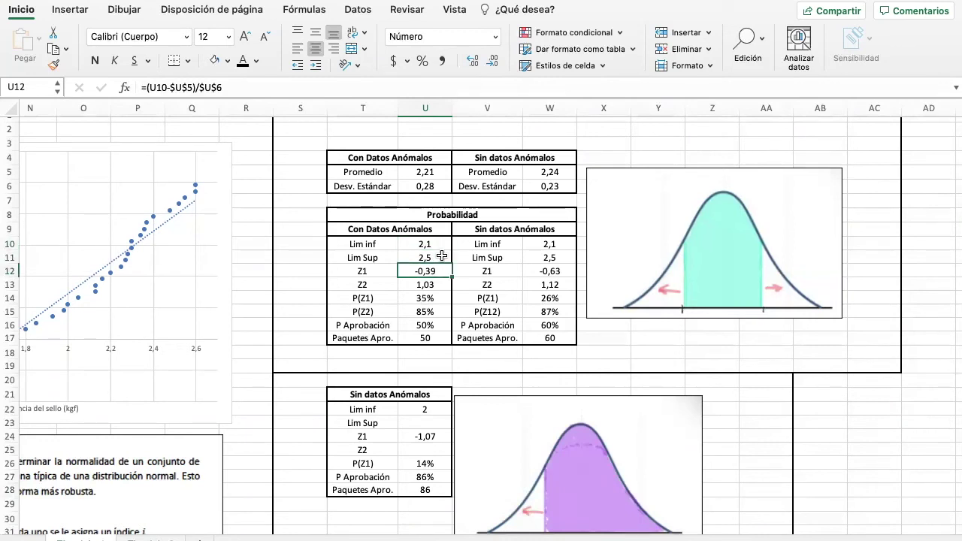
left_click(415, 85)
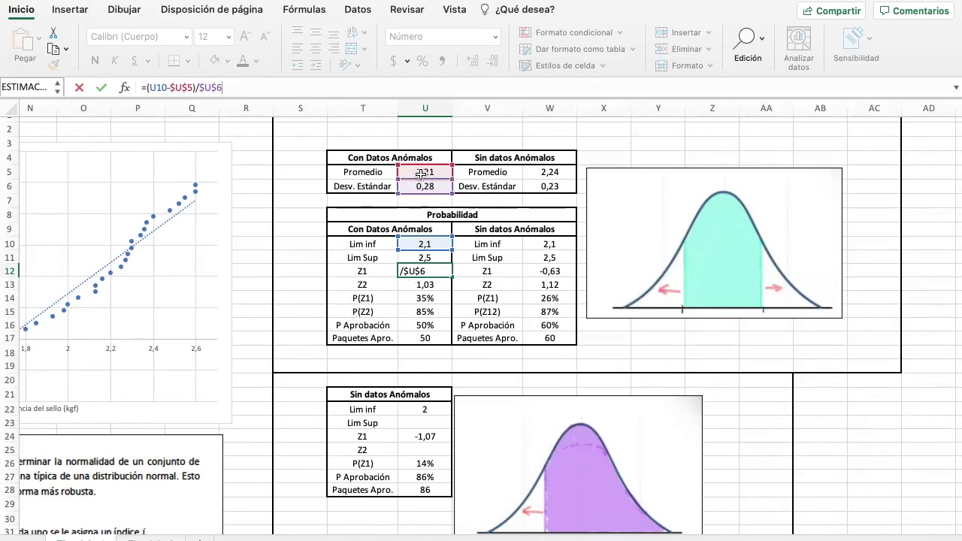
left_click(419, 284)
left_click(423, 87)
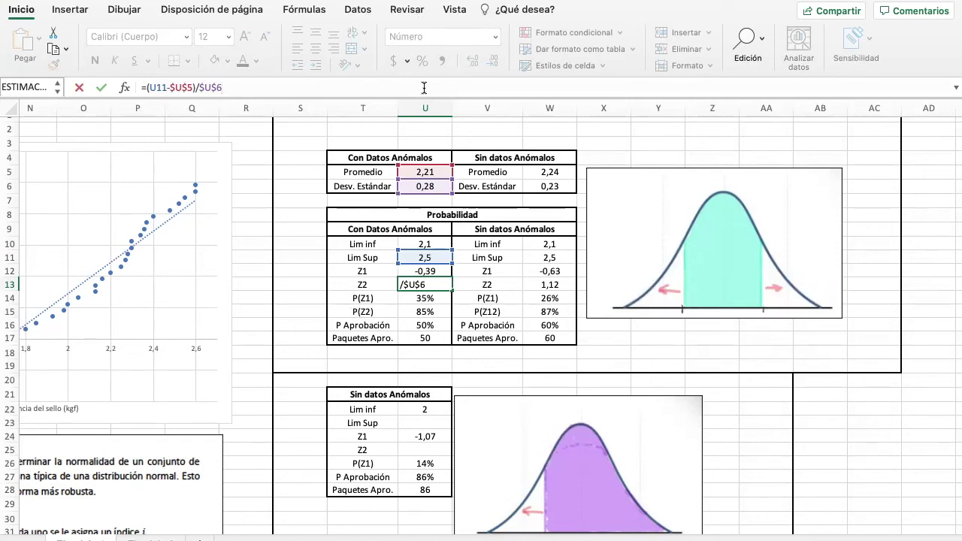
key("Return")
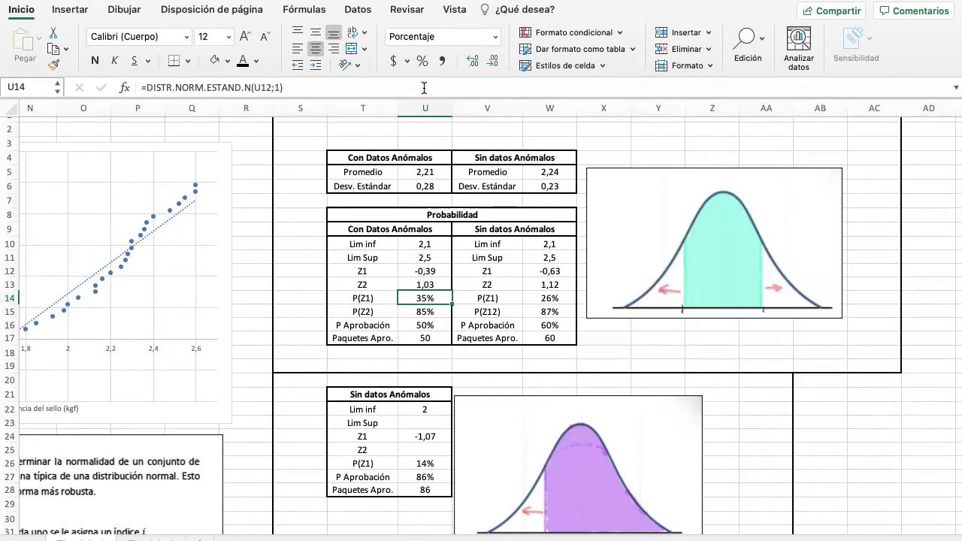
Step: Inspect the DISTR.NORM.ESTAND.N formulas for P(Z1) and P(Z2) in the Con Datos Anómalos column
left_click(412, 86)
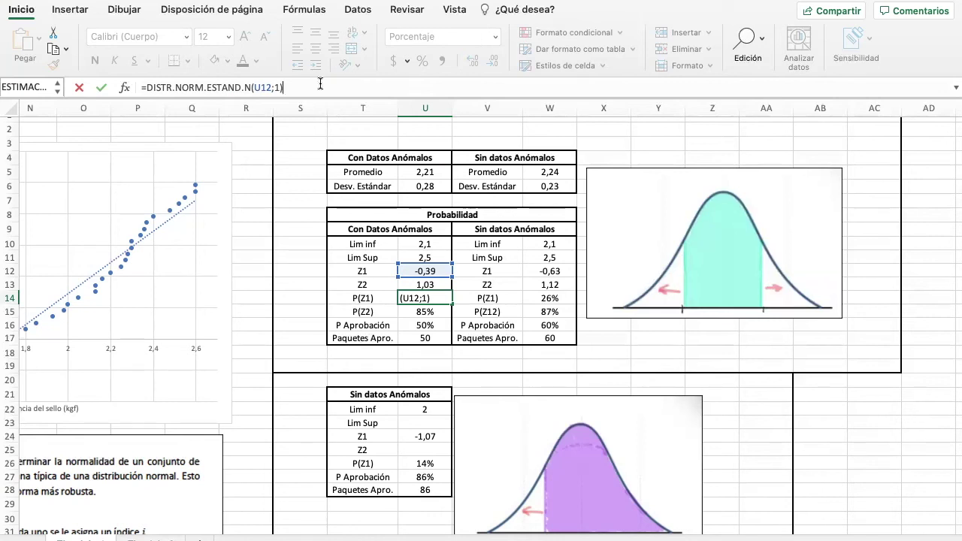
key("Return")
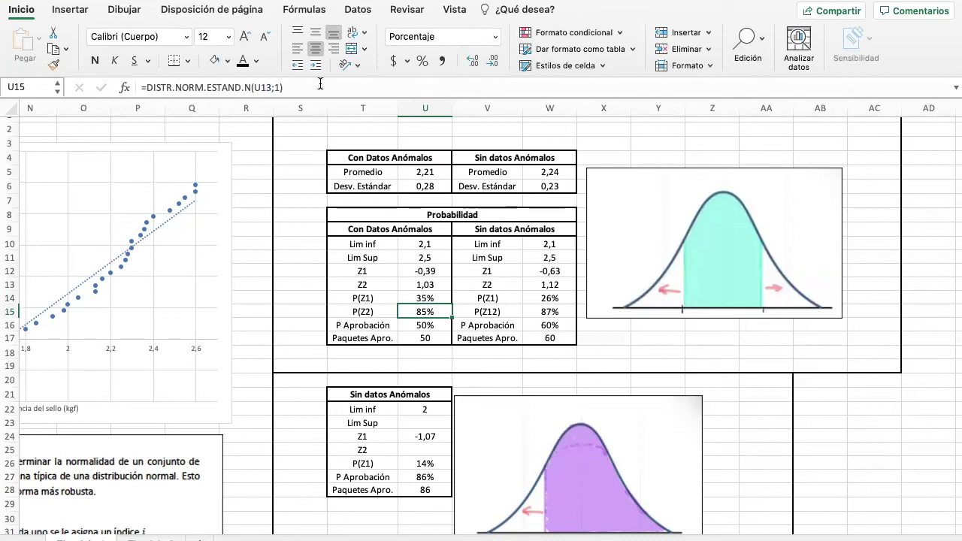
left_click(320, 84)
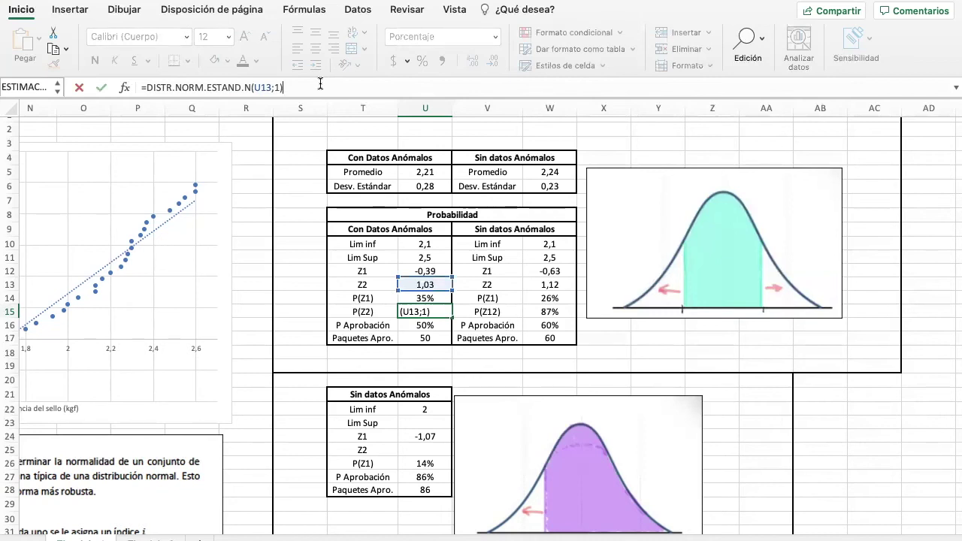
key("Return")
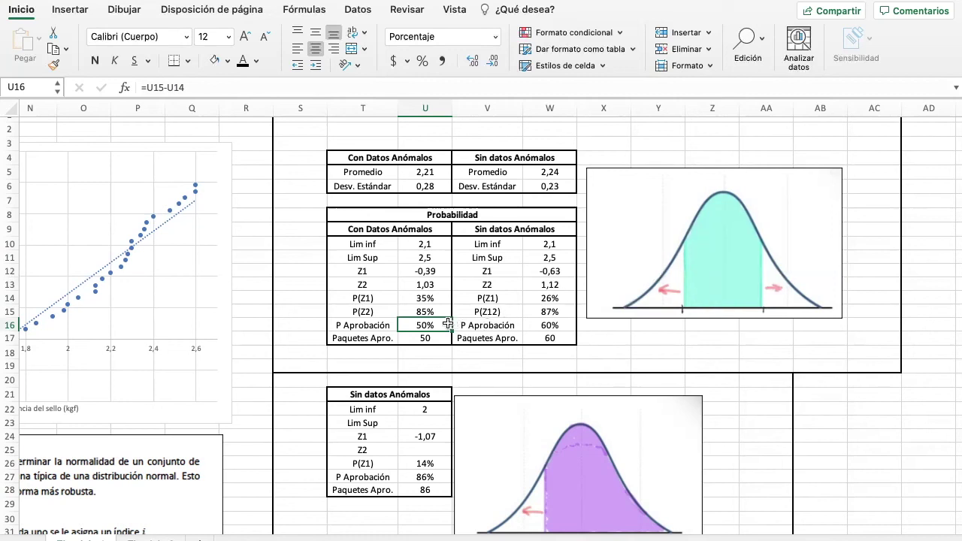
Step: Check the P Aprobación and Paquetes Apro. formulas in the Con Datos Anómalos column
left_click(416, 84)
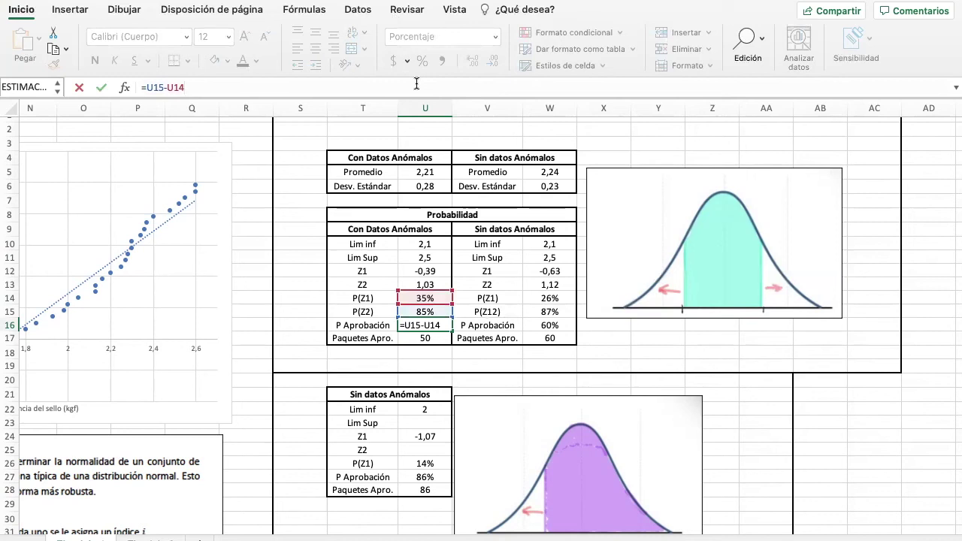
key("Return")
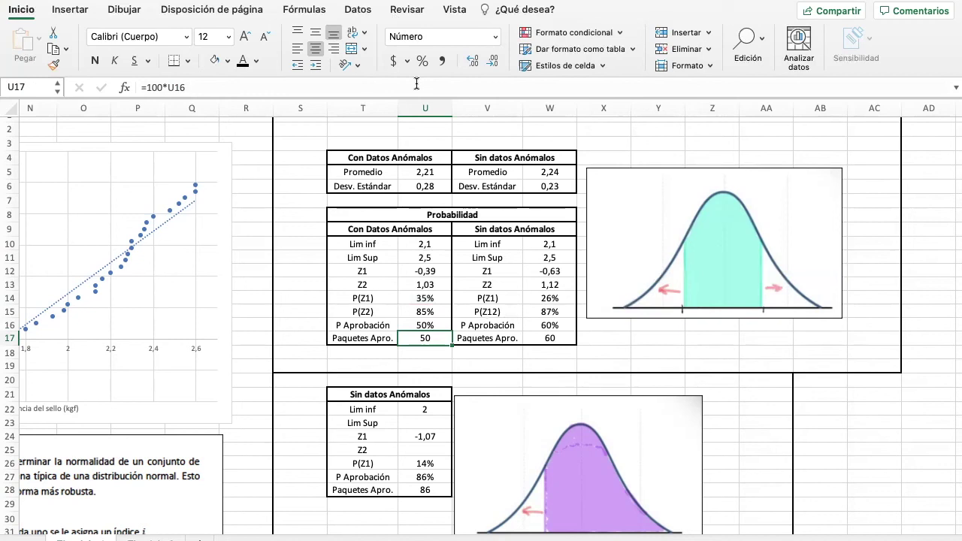
key("Return")
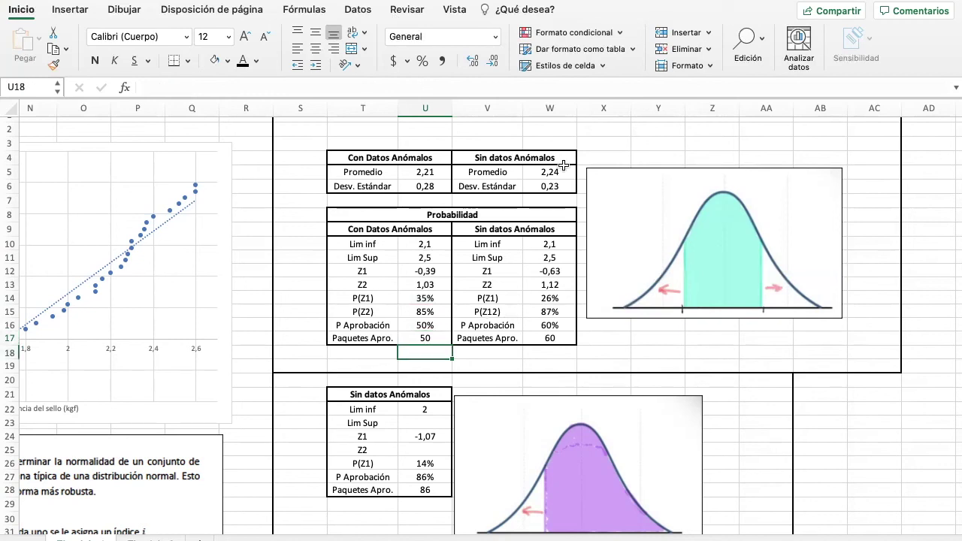
Step: Review the limits under Sin datos Anómalos in the Probabilidad table and the cells its Z1 and Z2 formulas reference
left_click(560, 243)
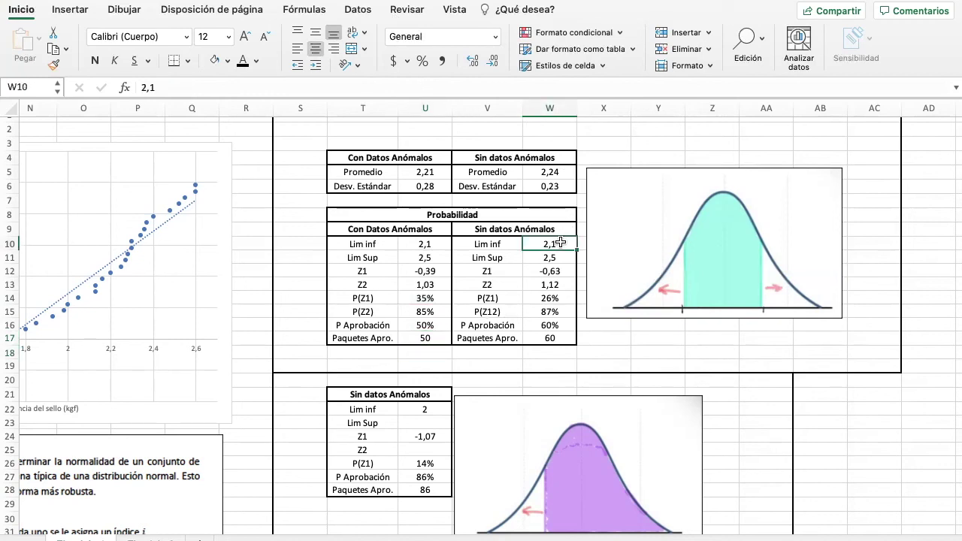
key("Down")
key("Down")
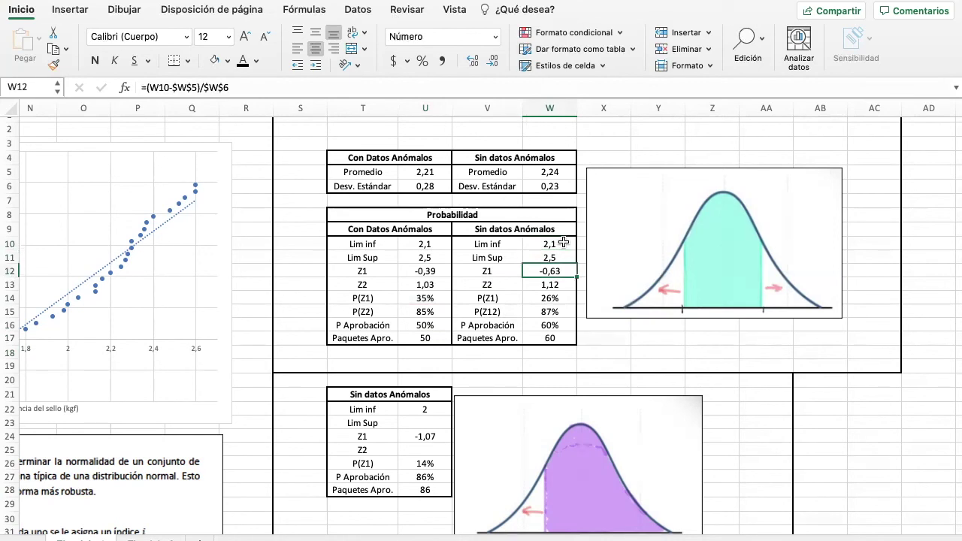
left_click(559, 88)
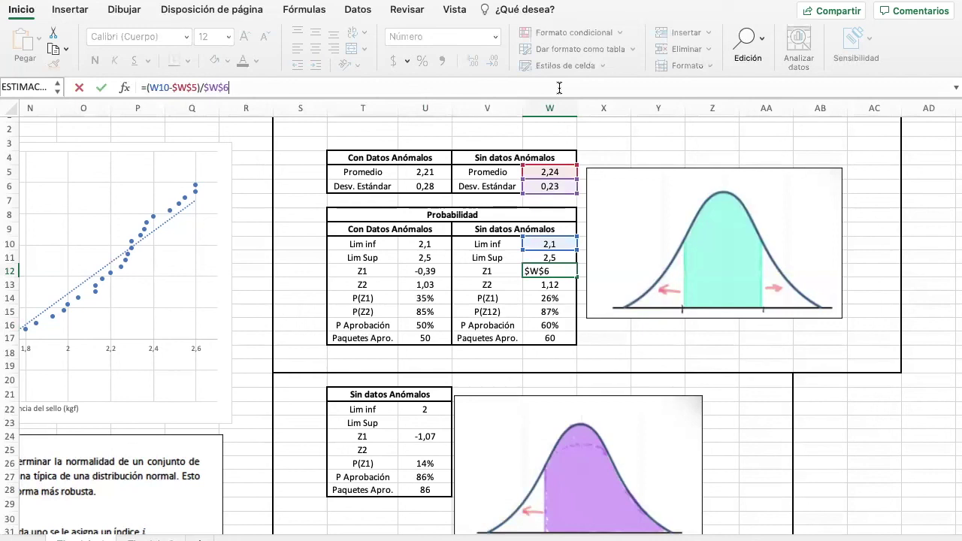
key("Return")
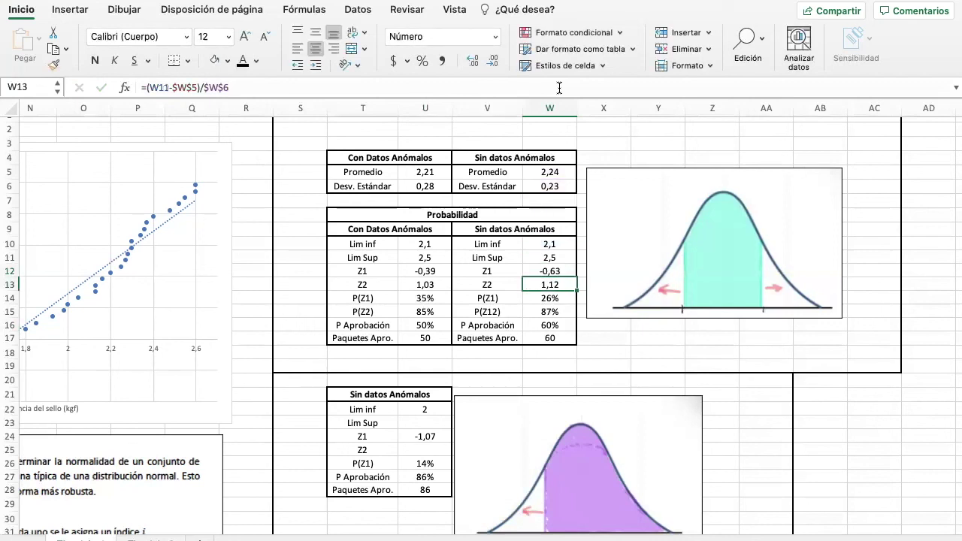
left_click(559, 88)
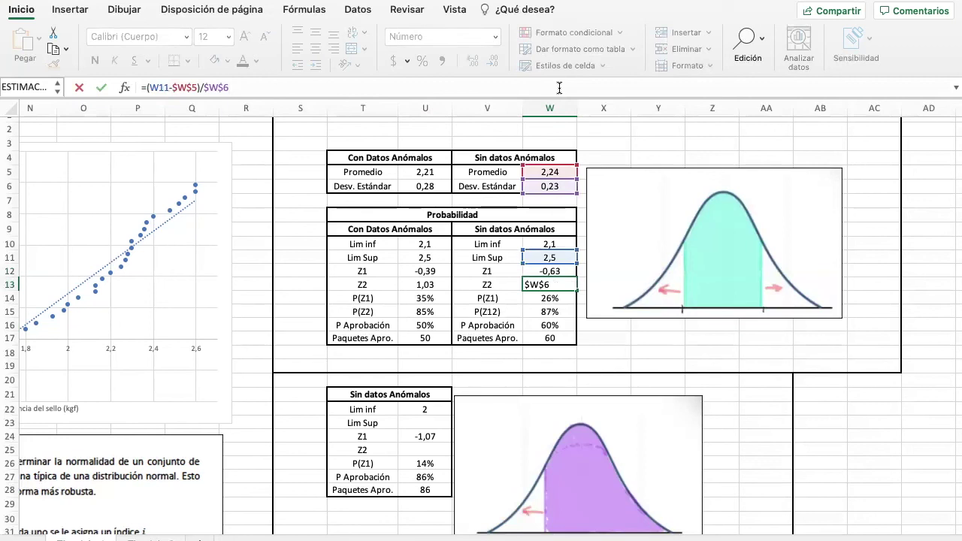
key("Return")
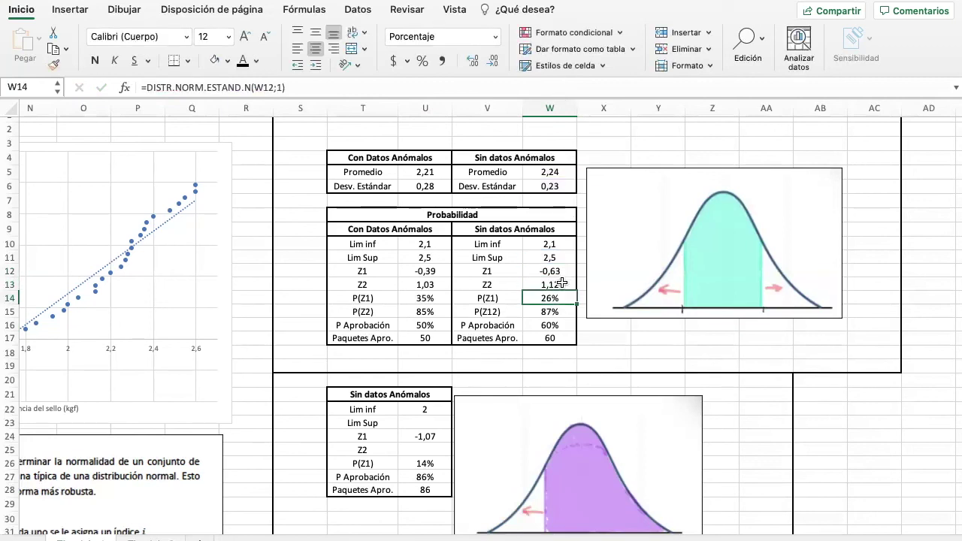
Step: Check the Promedio, P Aprobación and Paquetes Apro. formulas for the data without outliers in column W
left_click(563, 172)
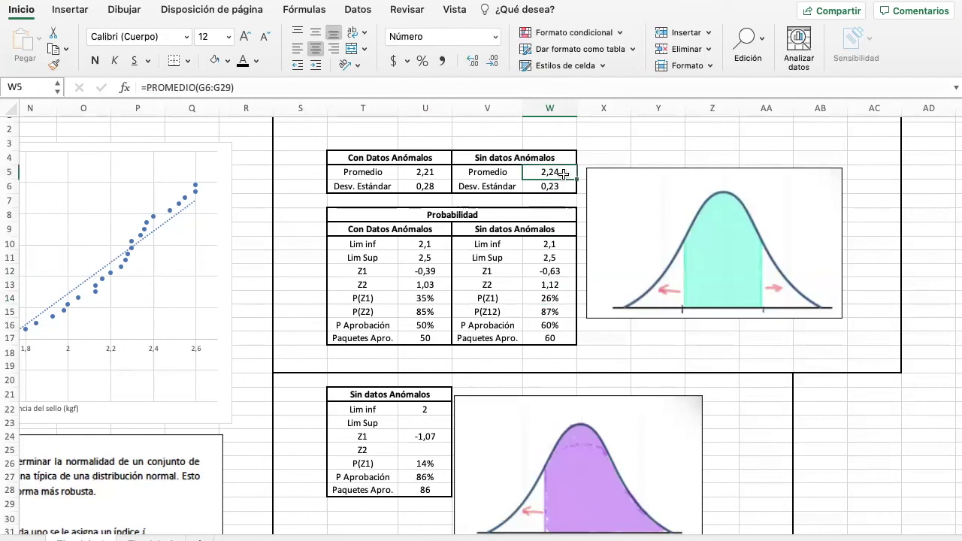
left_click(563, 325)
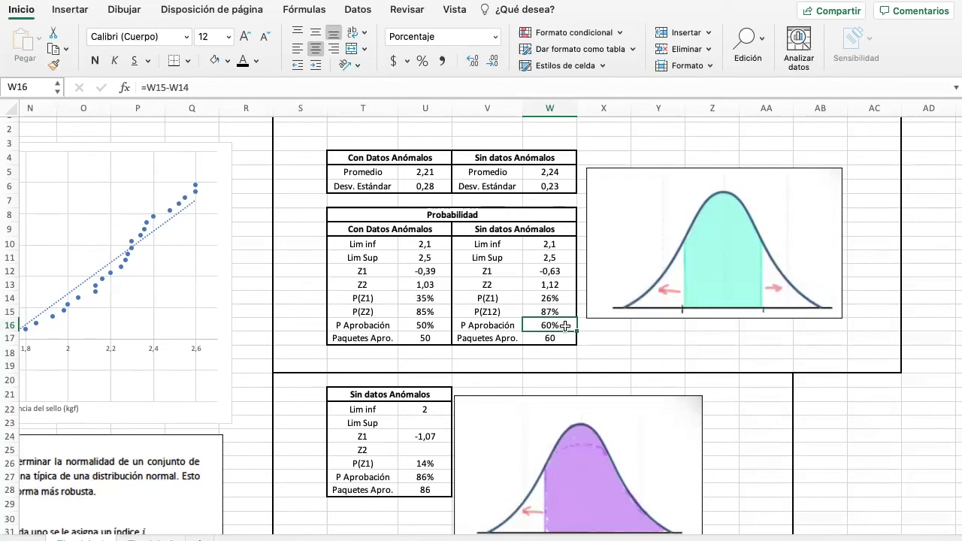
key("Down")
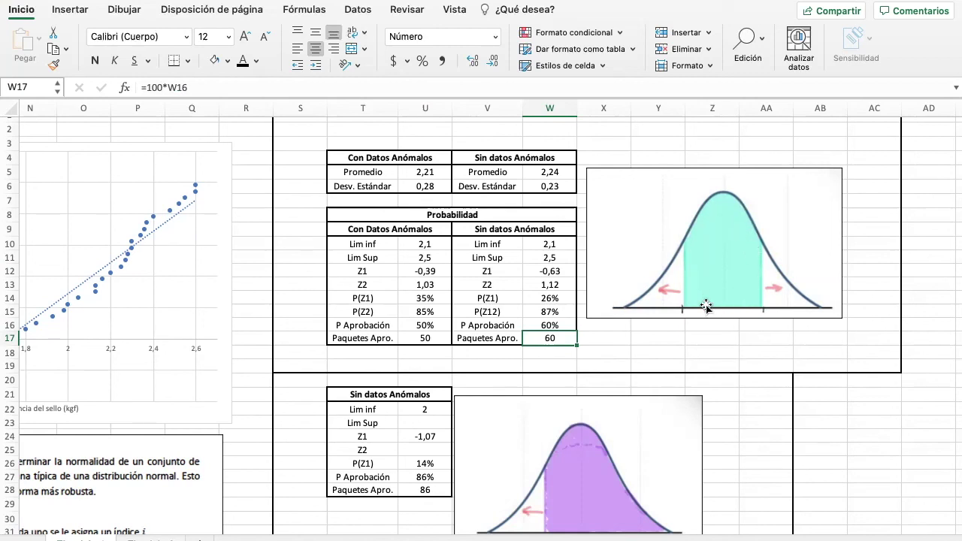
Step: Examine the separate Sin datos Anómalos table in rows 21 to 28 and its purple distribution curve
scroll(706, 305, "down", 5)
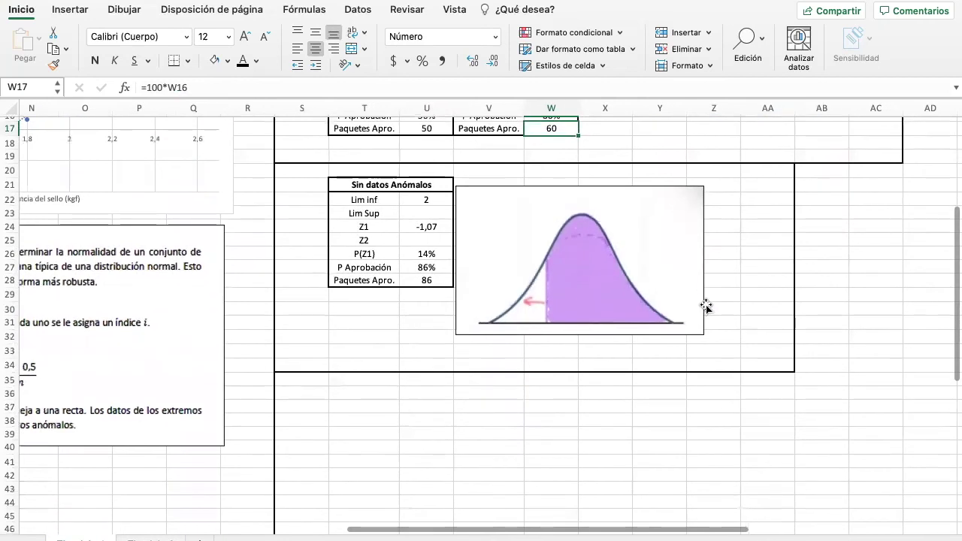